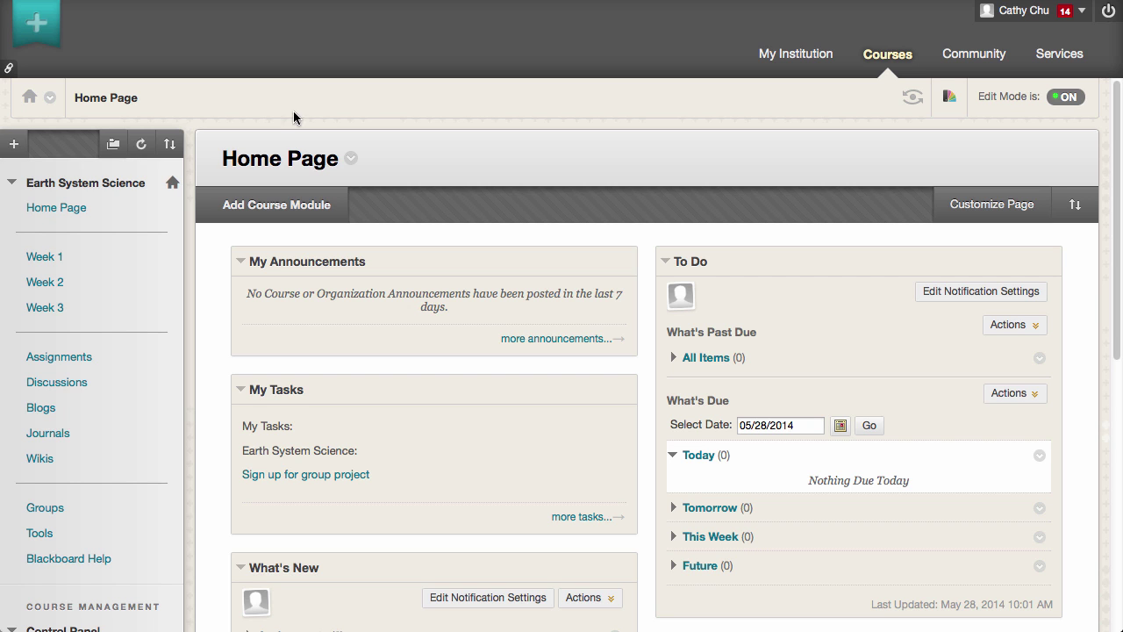
Start a new assignment from the course's Assignments page and name it Opinion Paper.
left_click(84, 357)
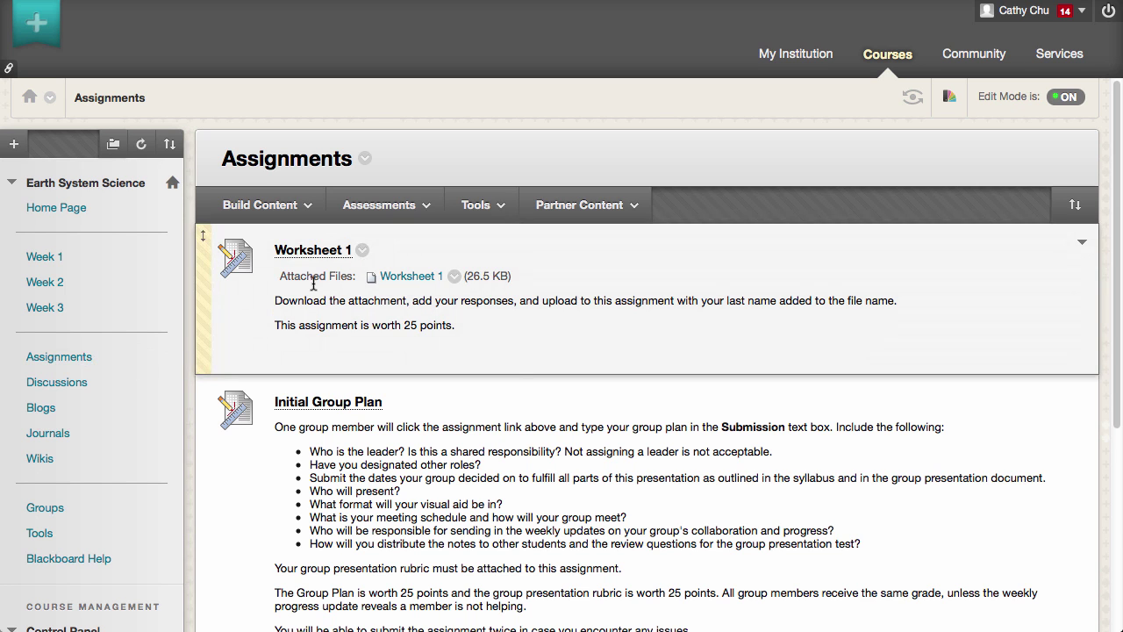
left_click(381, 207)
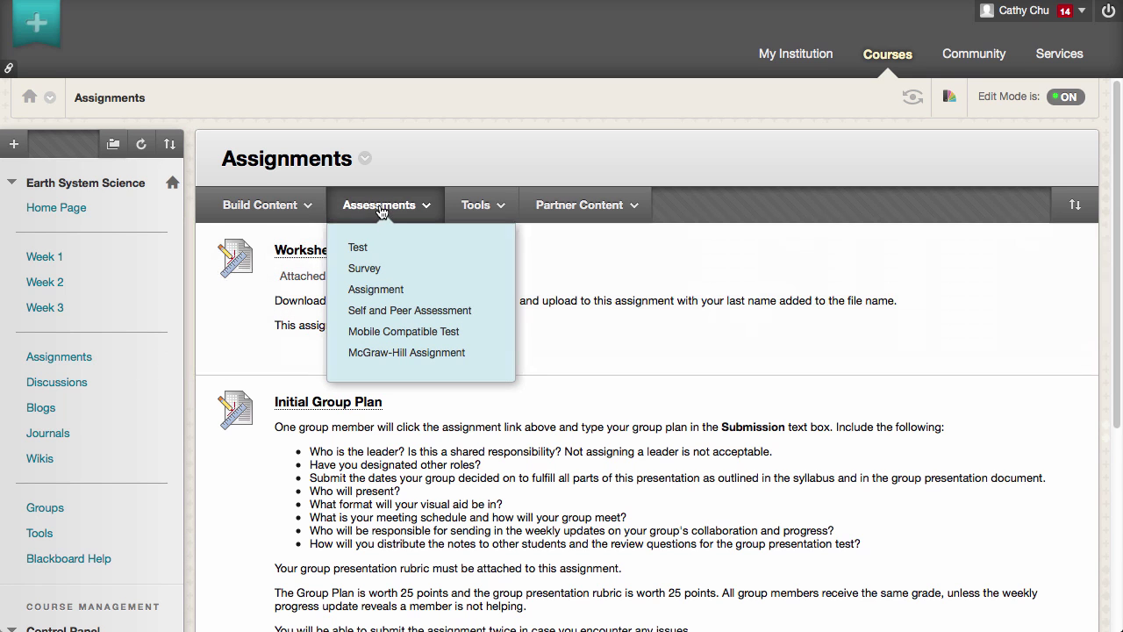
left_click(376, 289)
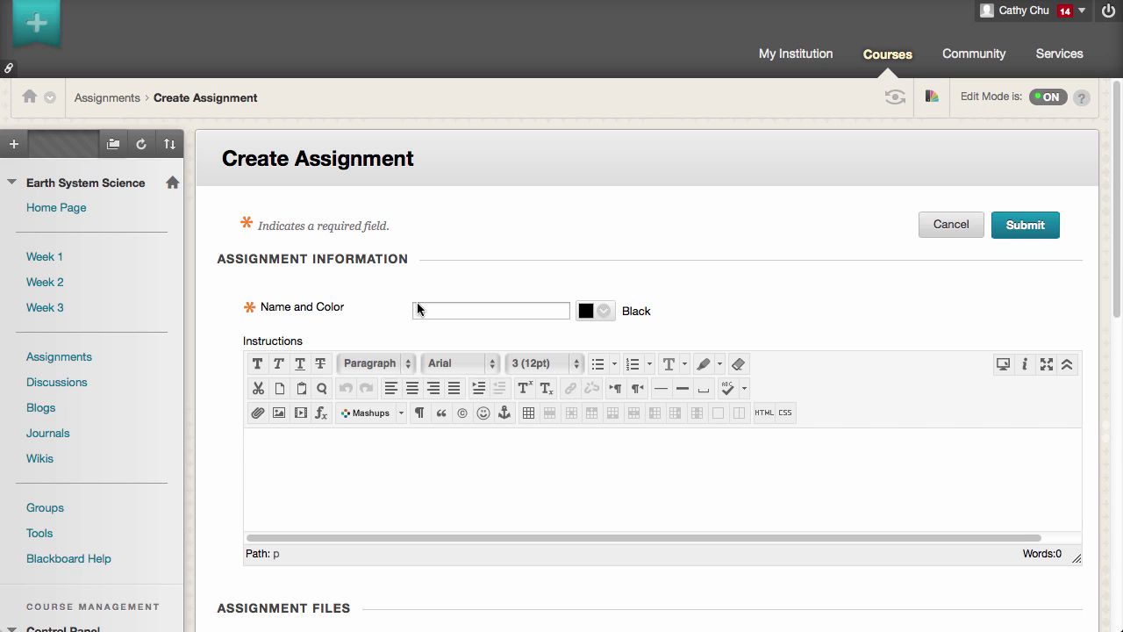
left_click(416, 309)
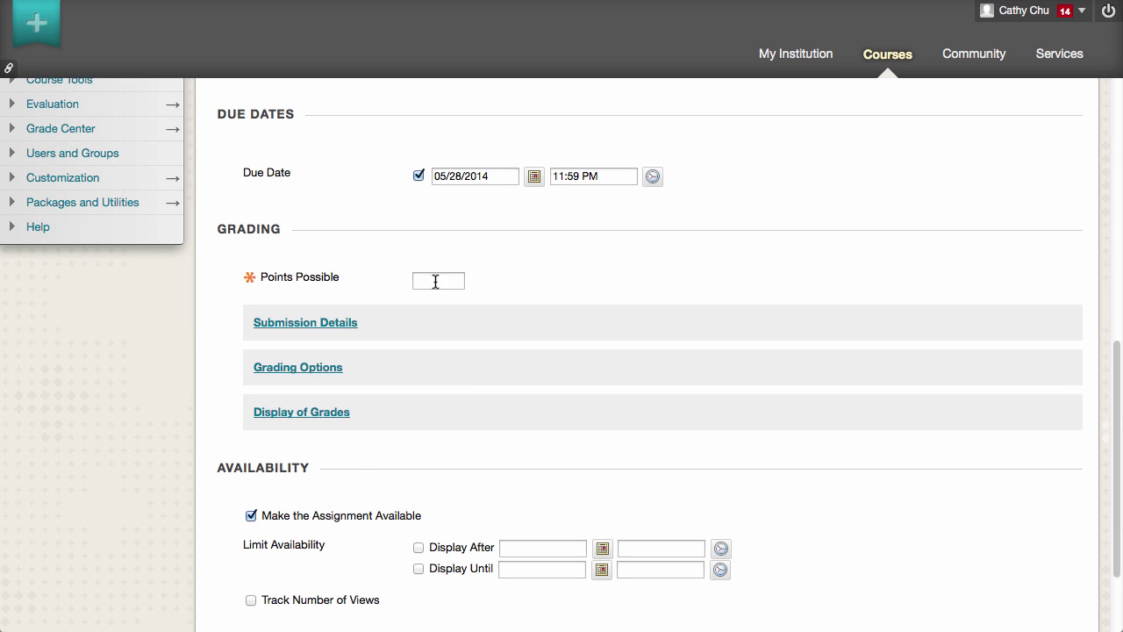
Make the assignment worth 100 points and expand its Submission Details.
left_click(435, 281)
type("100")
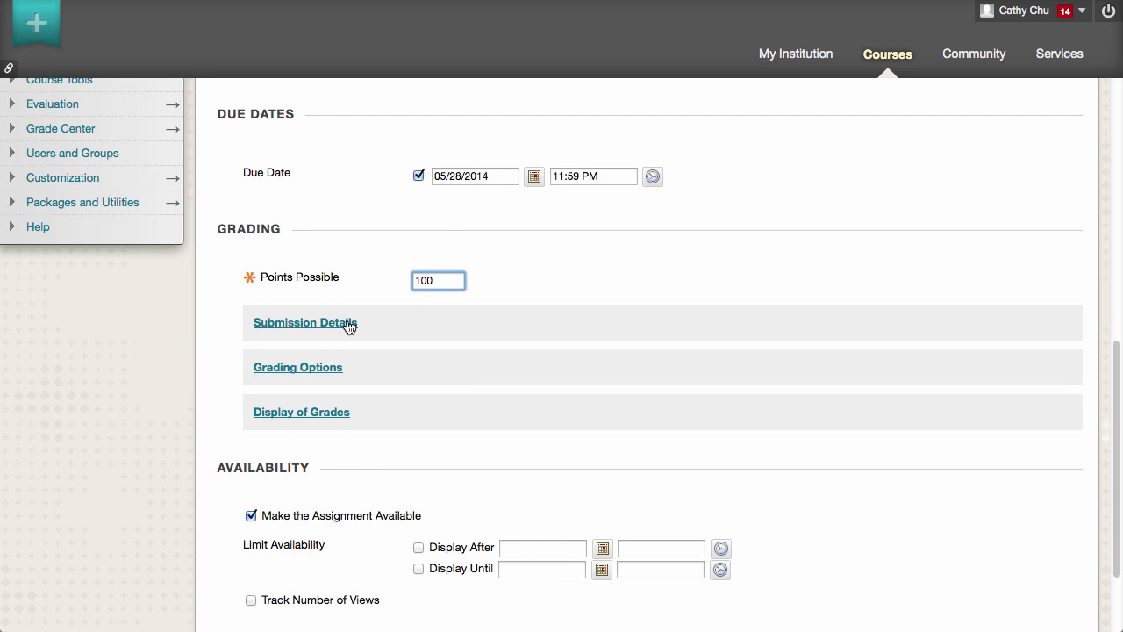
left_click(346, 325)
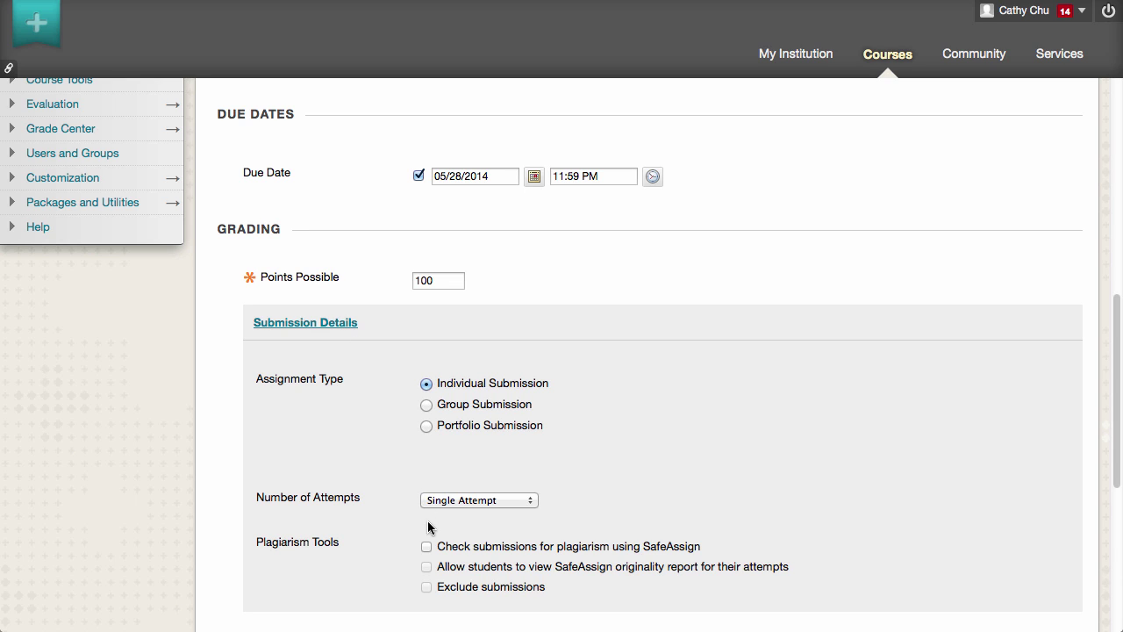
Turn on SafeAssign checking and student report viewing, then submit the Opinion Paper assignment.
left_click(426, 547)
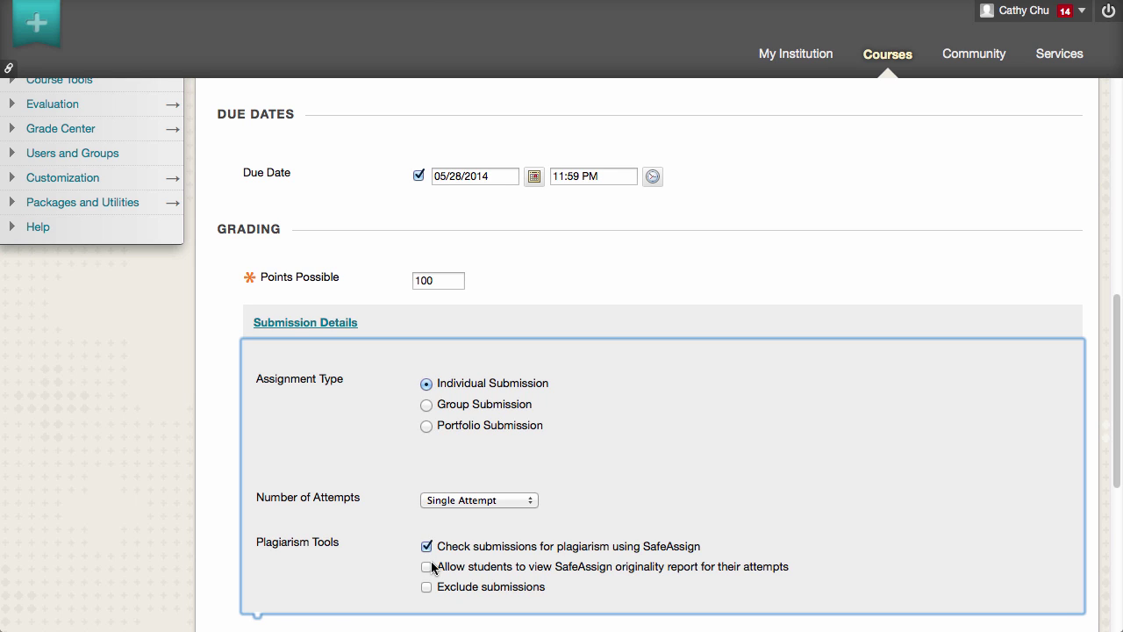
left_click(426, 567)
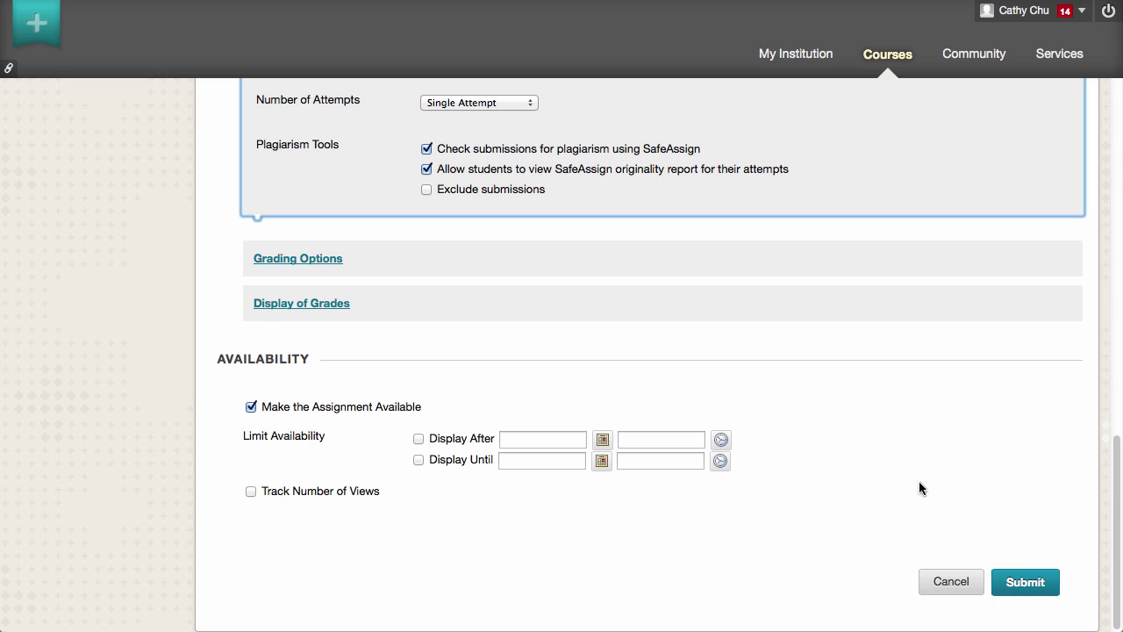
left_click(1017, 585)
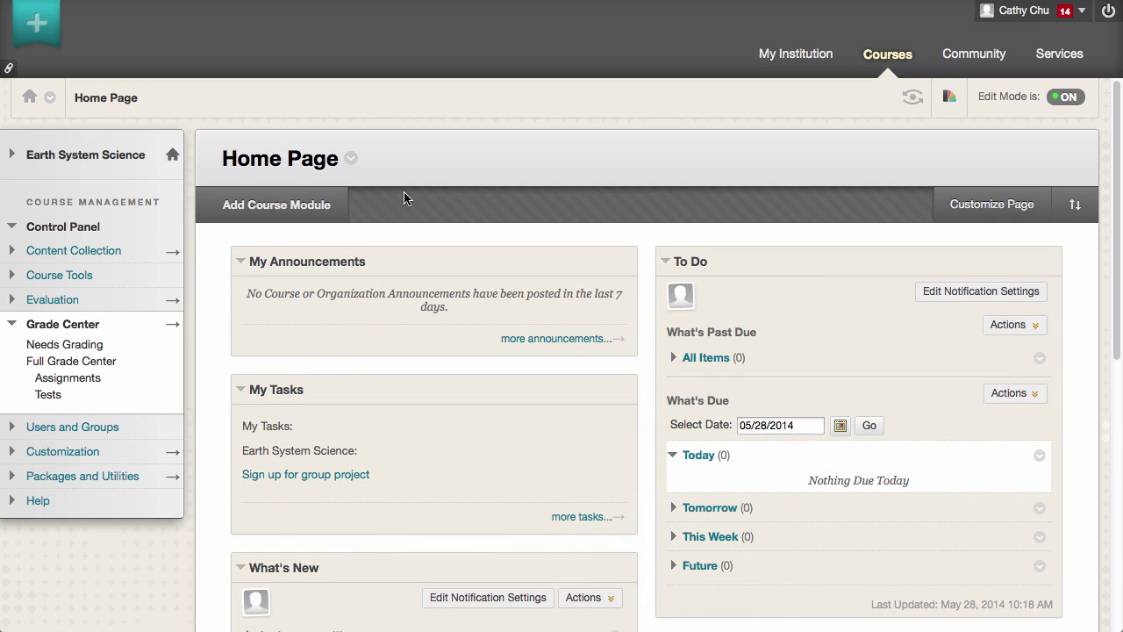
Filter the Needs Grading list to show only Opinion Paper submissions.
left_click(99, 345)
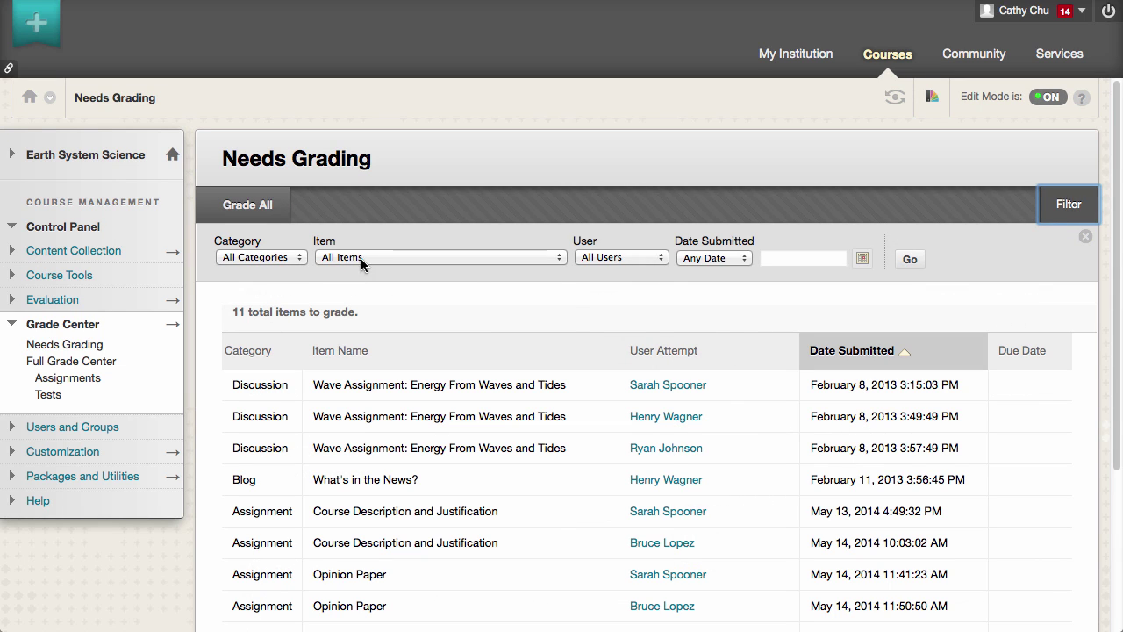
left_click(362, 257)
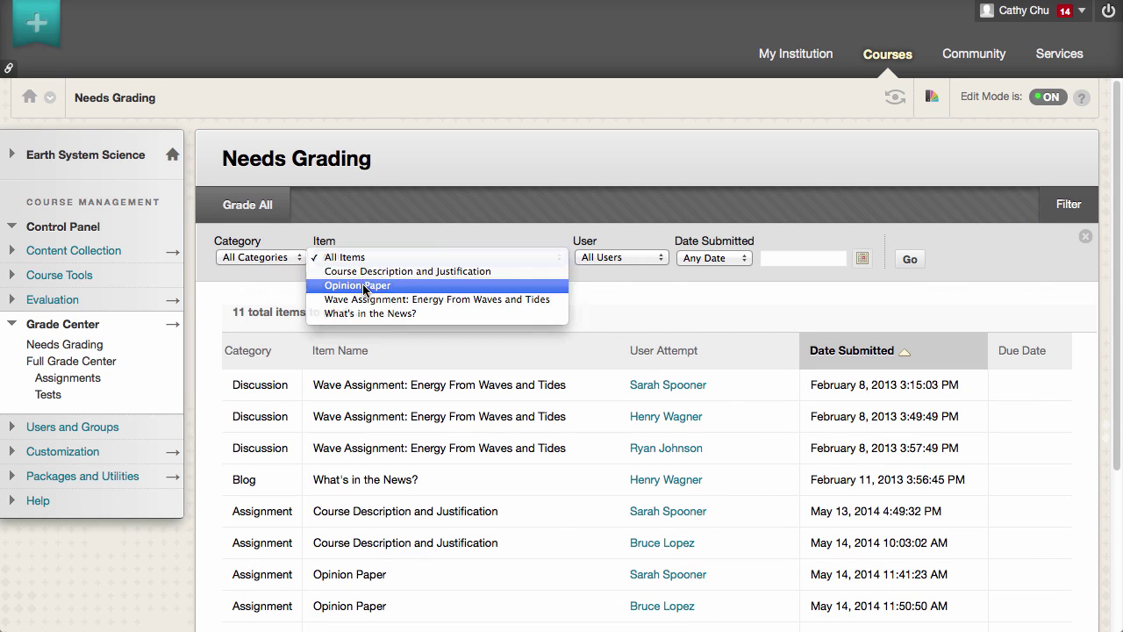
left_click(363, 284)
left_click(908, 260)
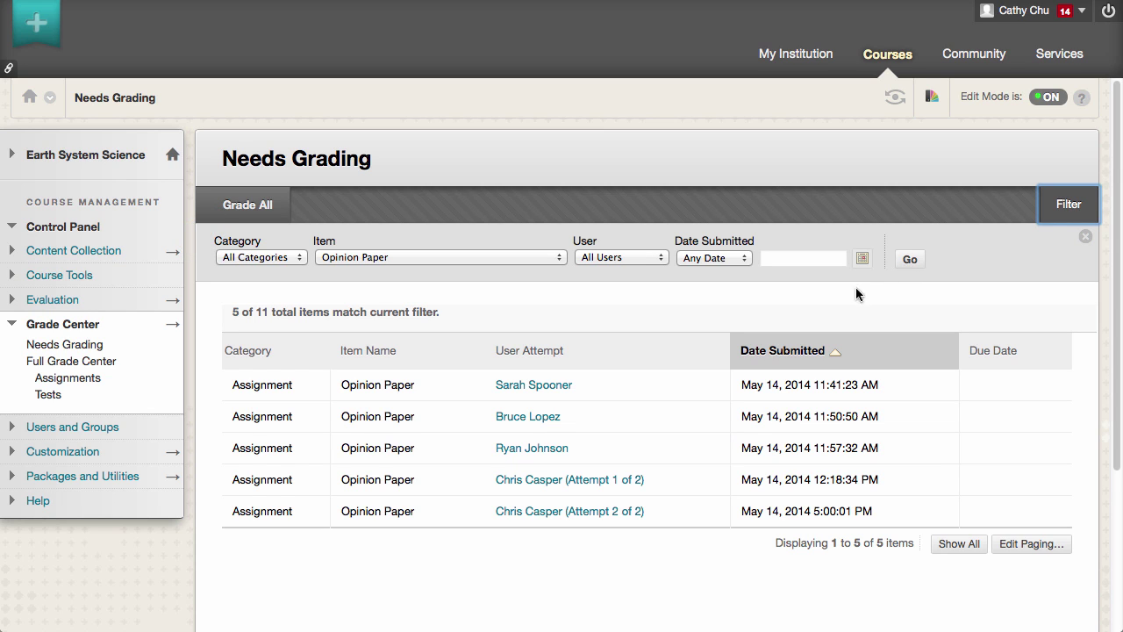
mouse_move(608, 480)
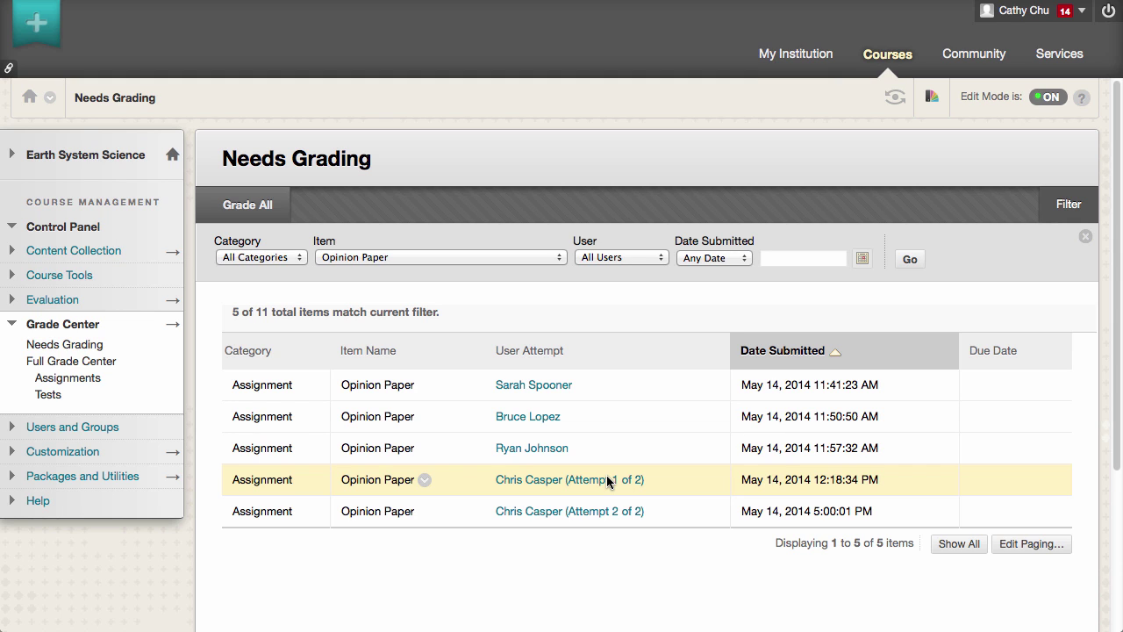
left_click(608, 480)
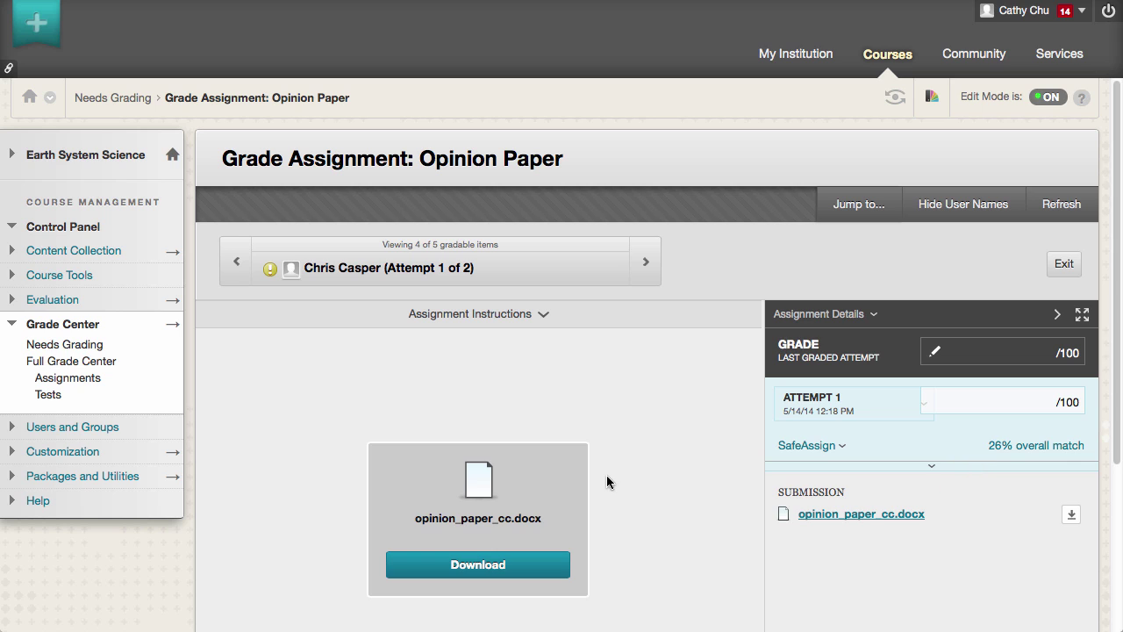
left_click(794, 444)
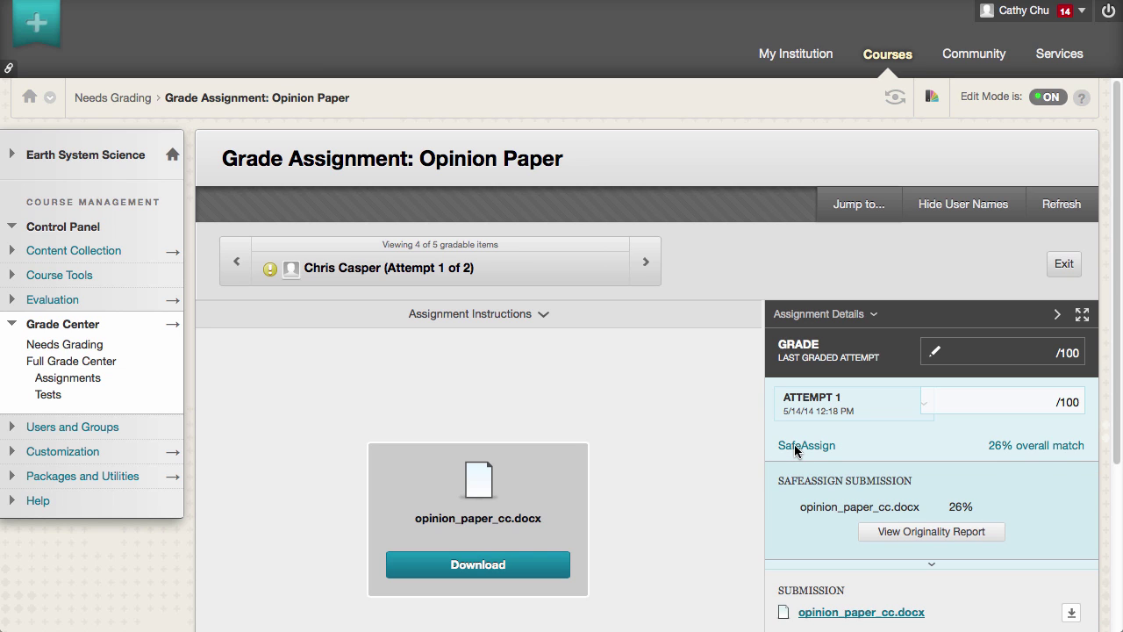
left_click(909, 533)
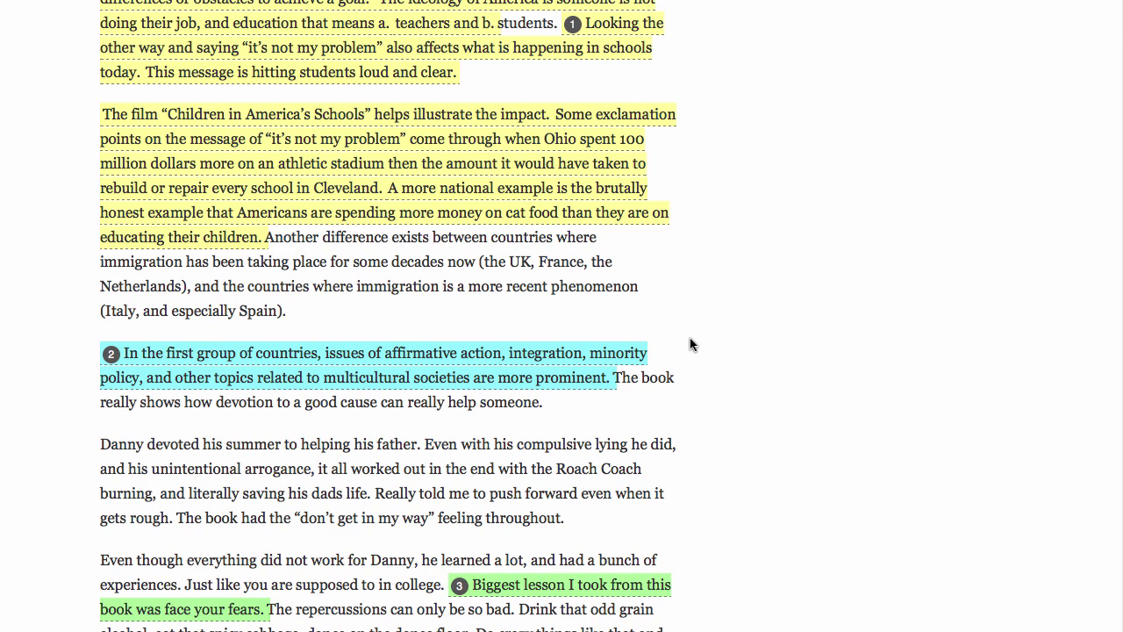
Inspect the 68% discourses.org match on the second highlighted passage, then close it.
left_click(639, 359)
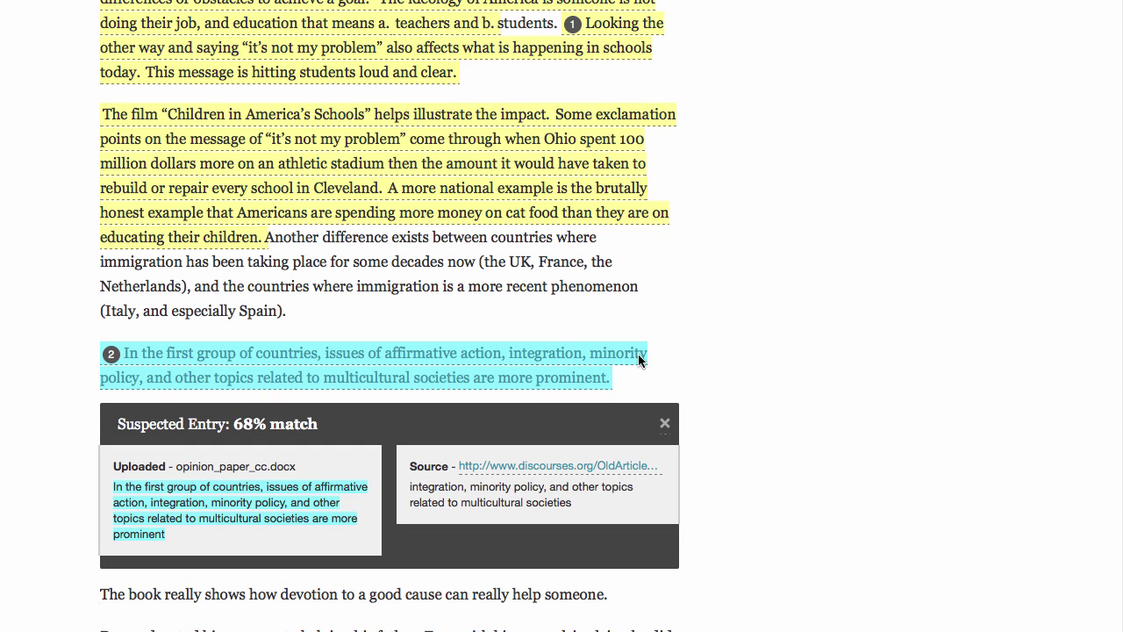
left_click(666, 425)
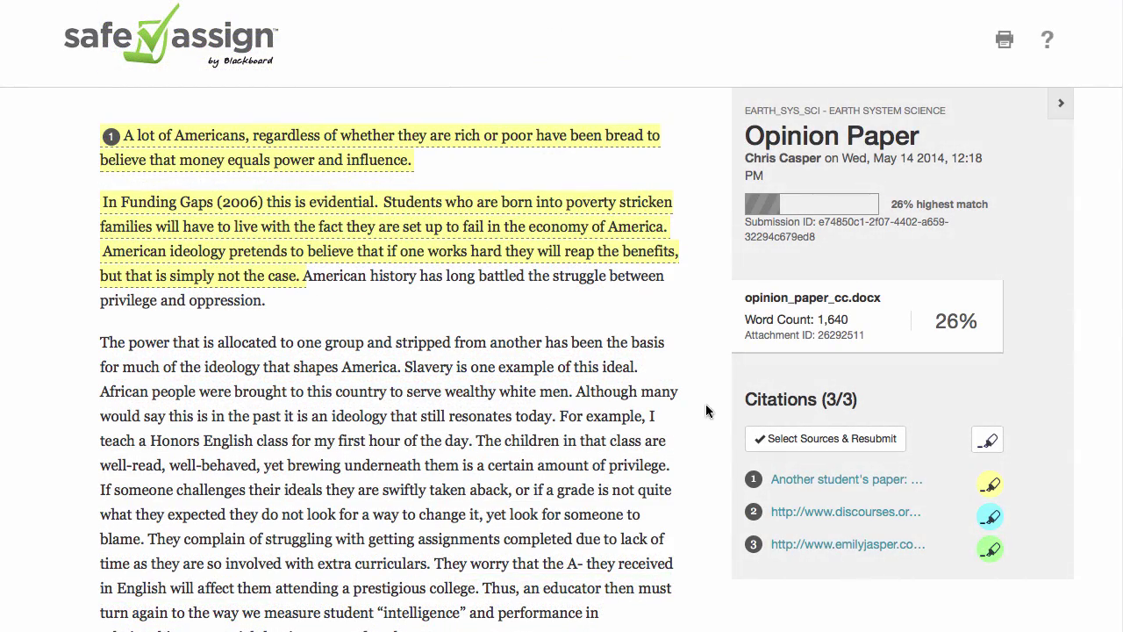
Exclude the 'Another student's paper' source from resubmission, keeping both web sources.
left_click(759, 442)
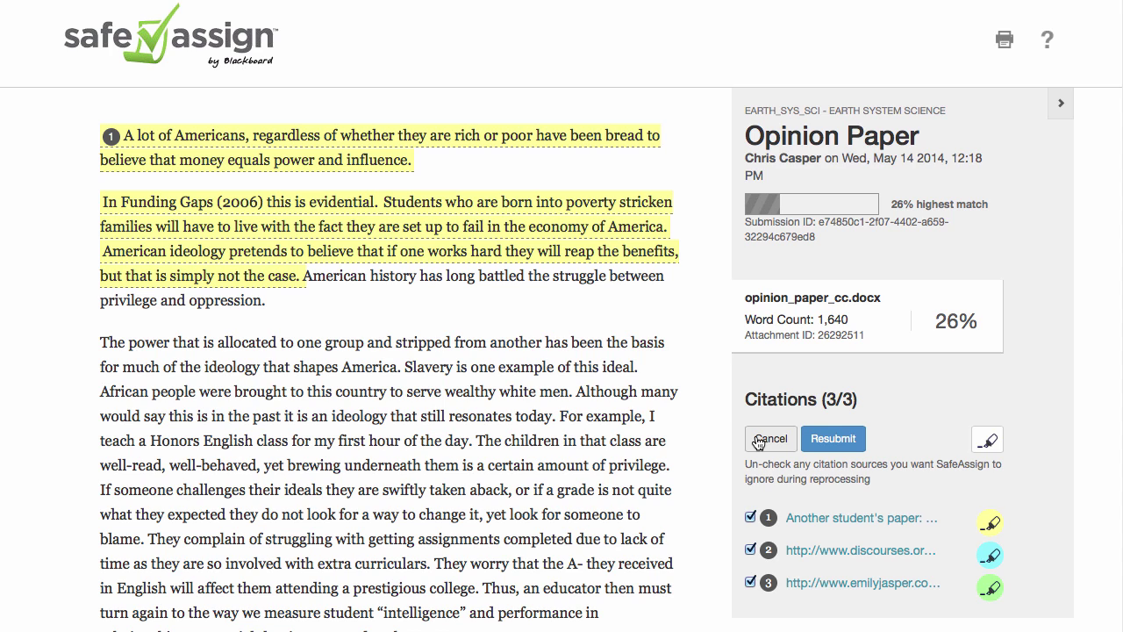
left_click(751, 518)
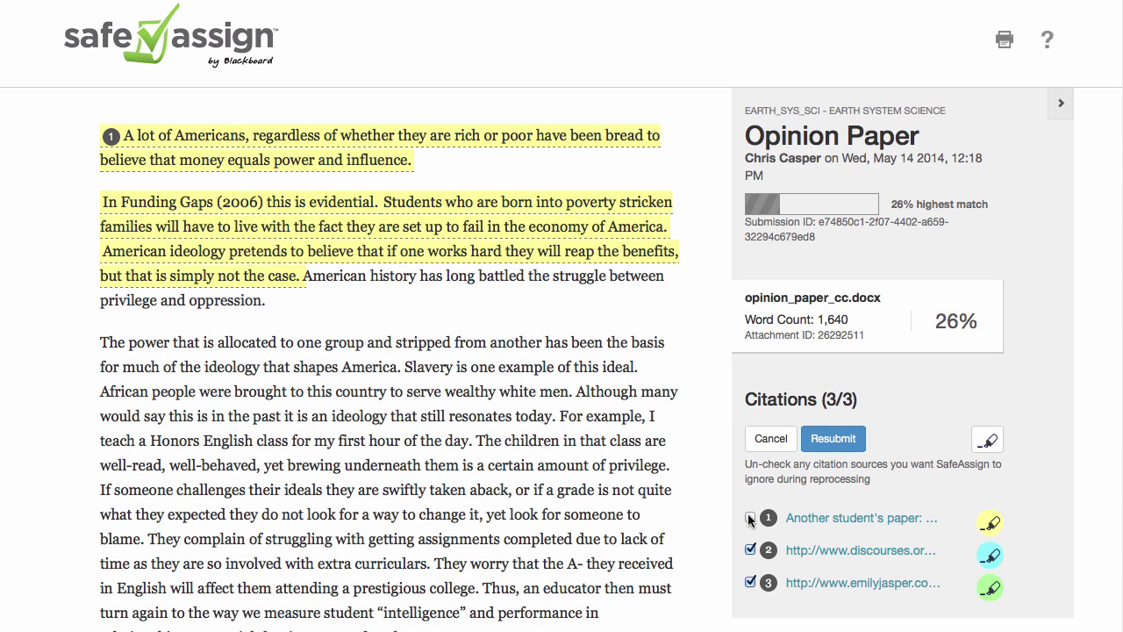